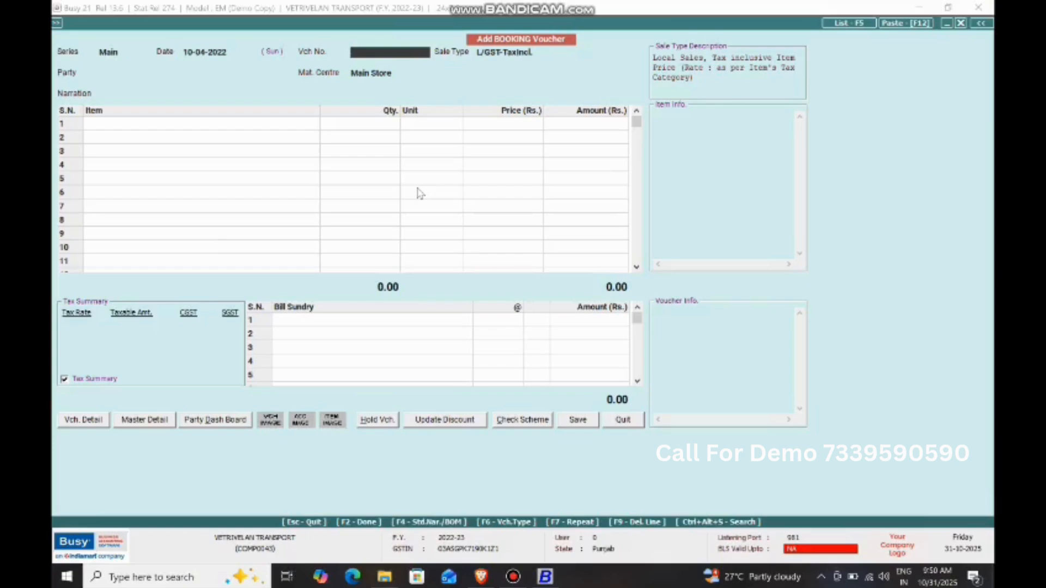
- Fill in booking voucher number 10 with sale type L/GST-TaxIncl. and party Popular - Ranipet
{"action": "type", "text": "10"}
{"action": "key", "text": "Return"}
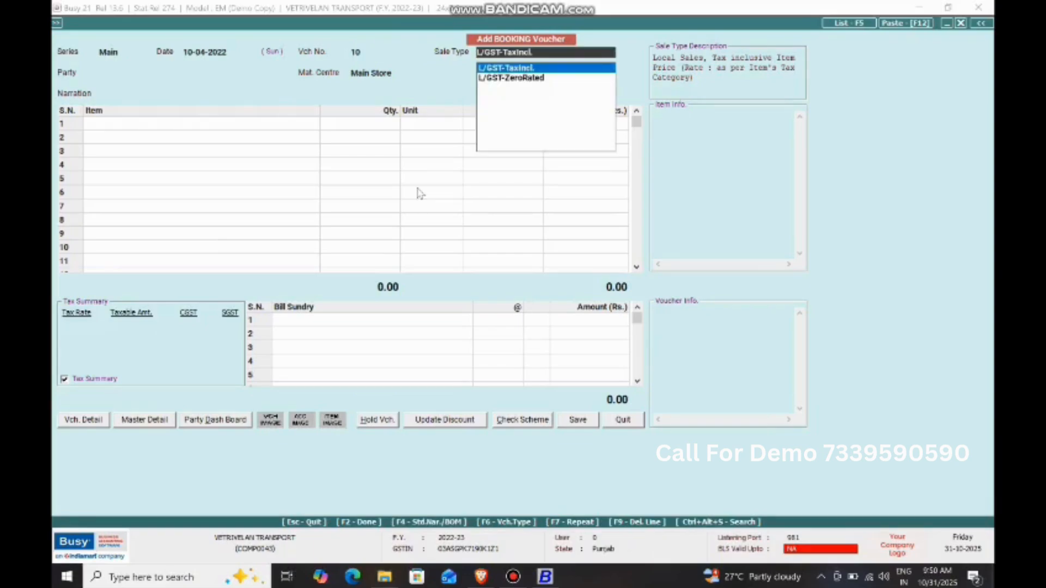
{"action": "key", "text": "Return"}
{"action": "key", "text": "Down"}
{"action": "key", "text": "Down"}
{"action": "key", "text": "Down"}
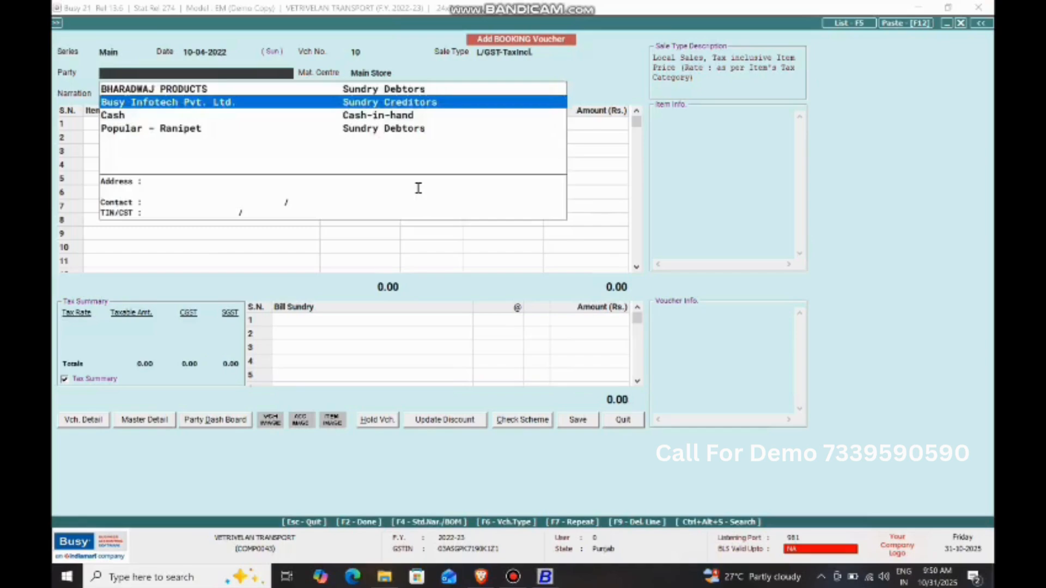
{"action": "key", "text": "Return"}
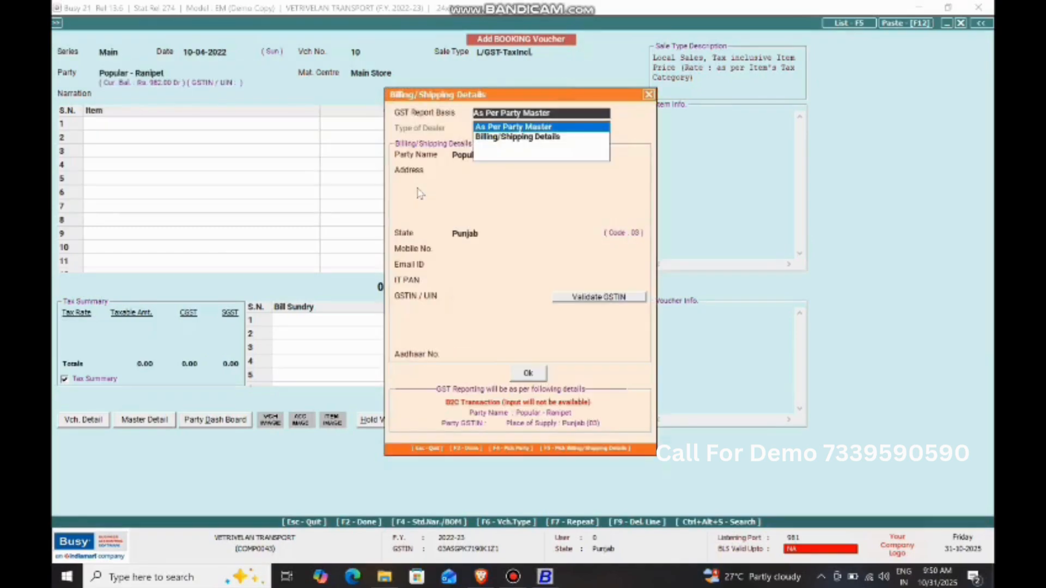
- Keep the GST report basis As Per Party Master and change the billing party name to Popular - VELLORE
{"action": "key", "text": "Return"}
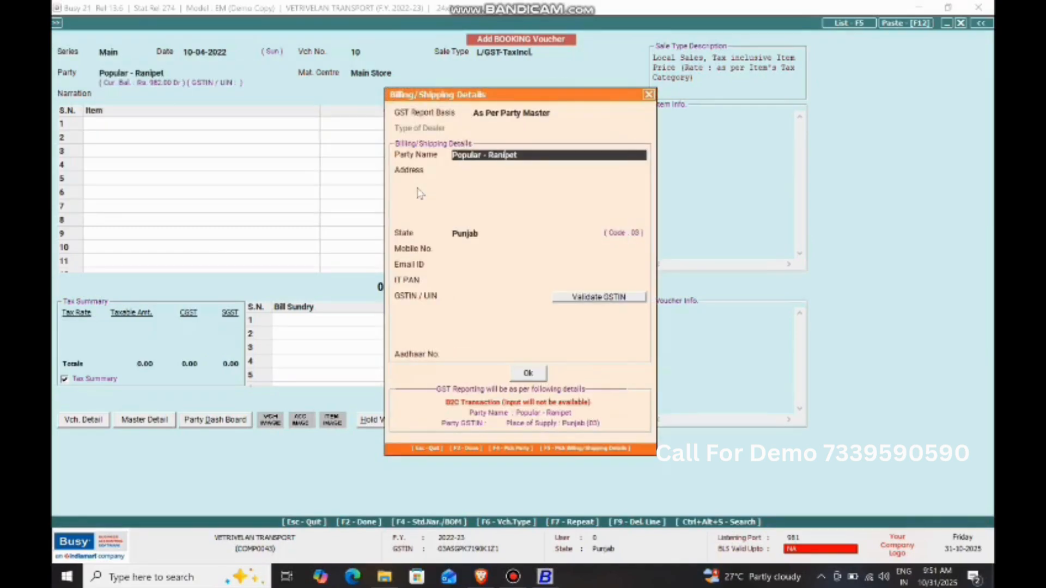
{"action": "key", "text": "BackSpace"}
{"action": "key", "text": "BackSpace"}
{"action": "key", "text": "BackSpace"}
{"action": "key", "text": "BackSpace"}
{"action": "key", "text": "BackSpace"}
{"action": "key", "text": "BackSpace"}
{"action": "key", "text": "BackSpace"}
{"action": "type", "text": "VELLORE"}
{"action": "key", "text": "Return"}
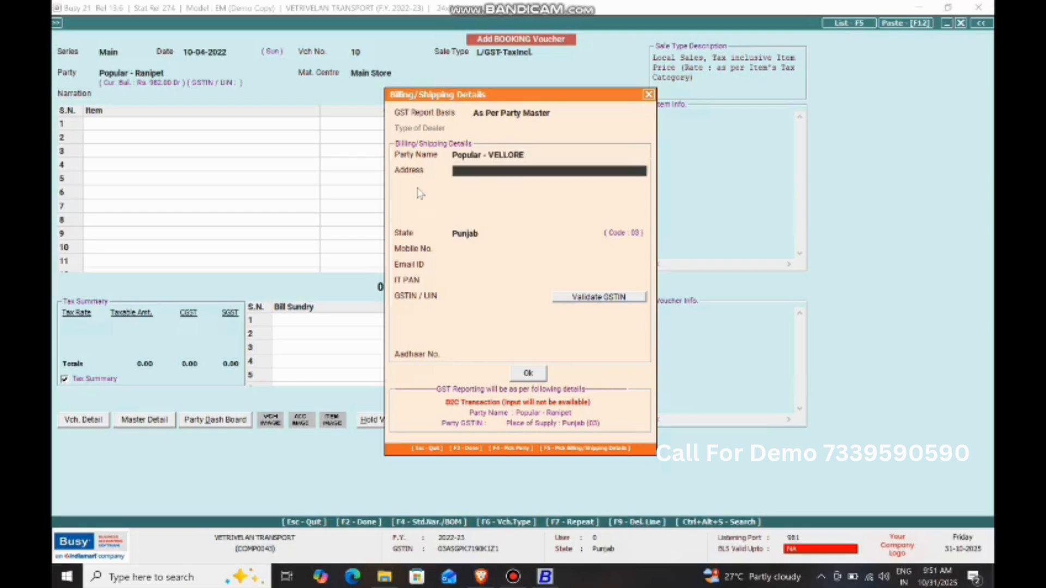
- Set the billing state to Tamilnadu, leave the remaining billing/shipping fields empty and accept the details
{"action": "key", "text": "Return"}
{"action": "key", "text": "Return"}
{"action": "key", "text": "Return"}
{"action": "key", "text": "Return"}
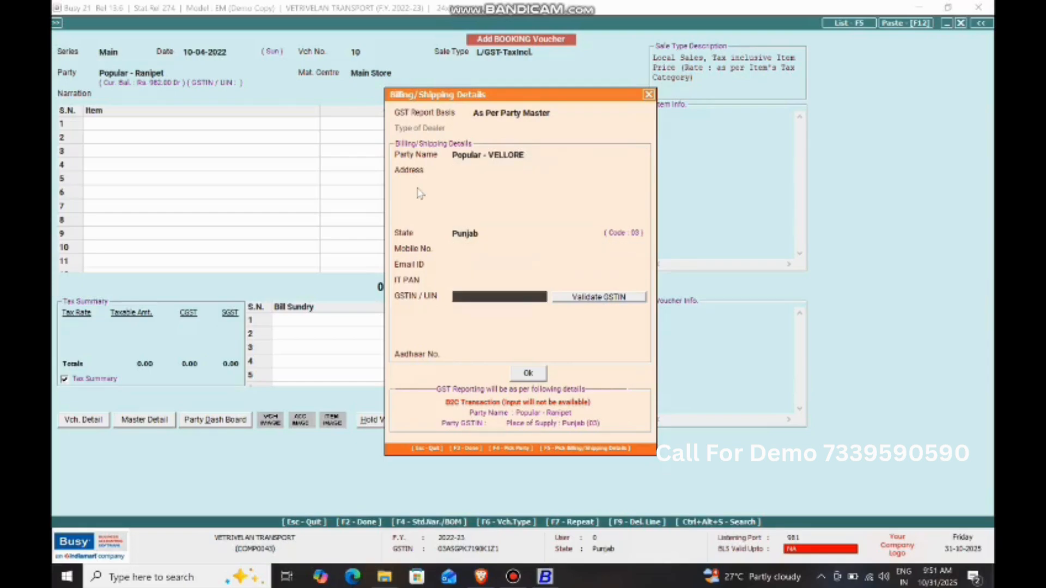
{"action": "key", "text": "Up"}
{"action": "key", "text": "Up"}
{"action": "key", "text": "Up"}
{"action": "type", "text": "t"}
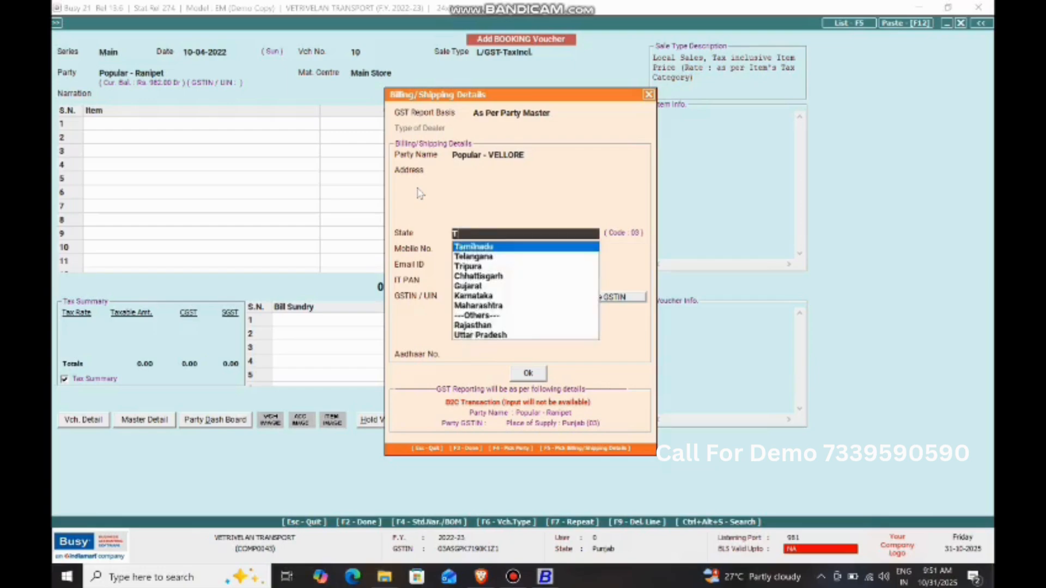
{"action": "key", "text": "Return"}
{"action": "key", "text": "Return"}
{"action": "key", "text": "Return"}
{"action": "key", "text": "Return"}
{"action": "key", "text": "Return"}
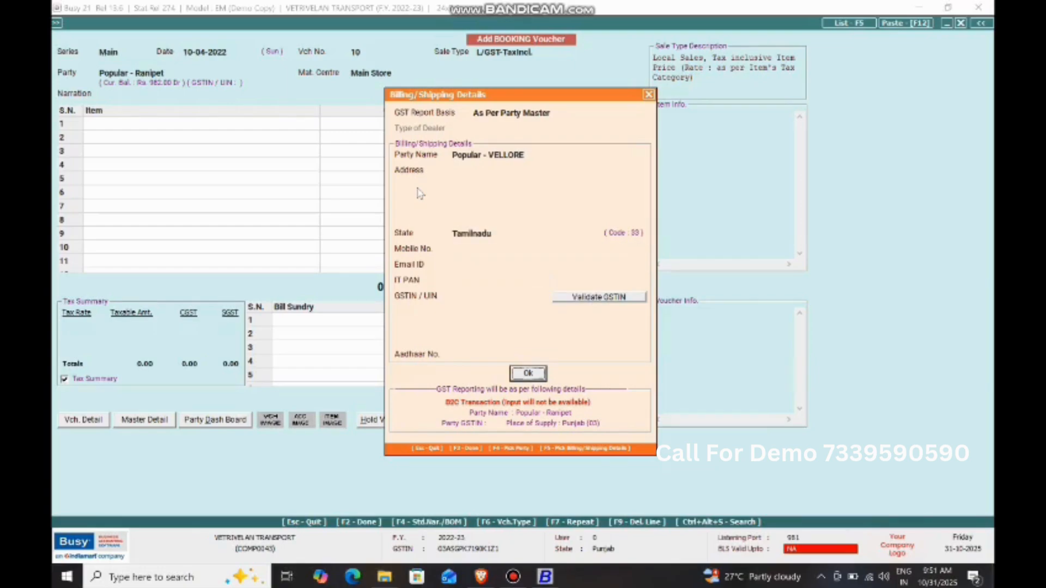
{"action": "key", "text": "Return"}
{"action": "key", "text": "Return"}
{"action": "key", "text": "Return"}
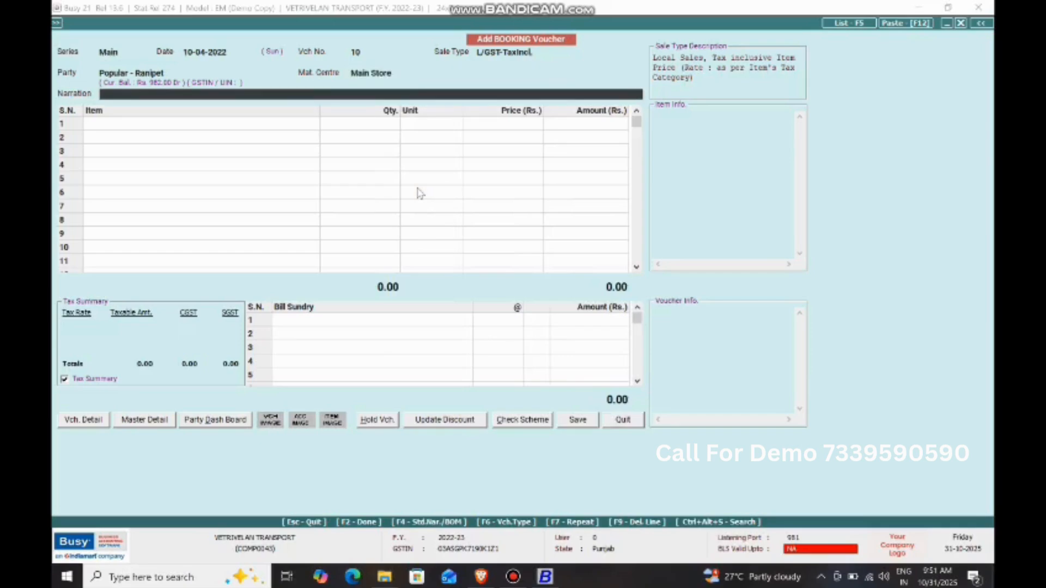
- Enter the truck's registration number, booking point VNB and delivery point VLR in the voucher's optional fields
{"action": "type", "text": "T"}
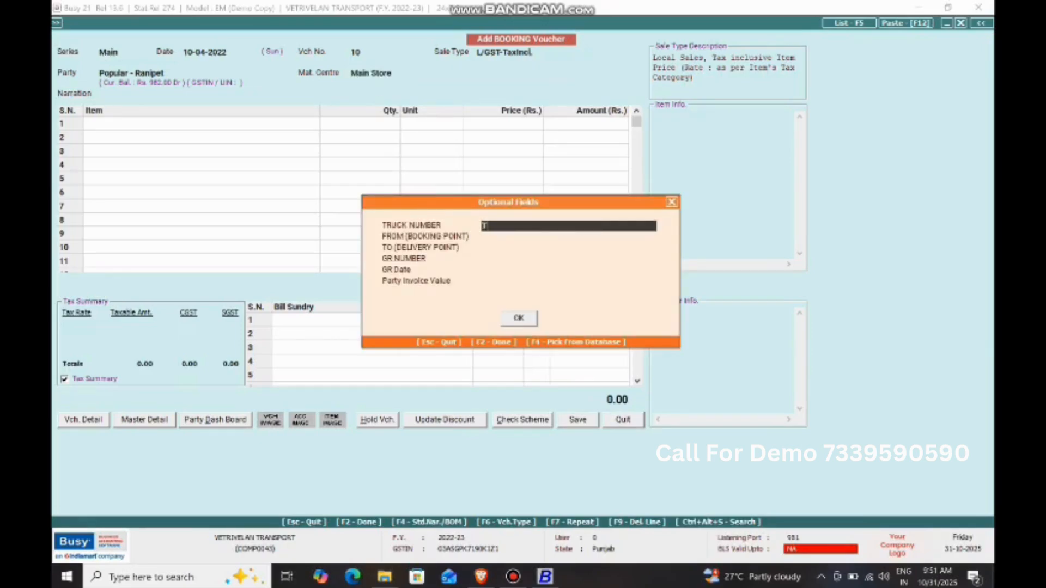
{"action": "type", "text": "N 25 BW 8855"}
{"action": "key", "text": "Return"}
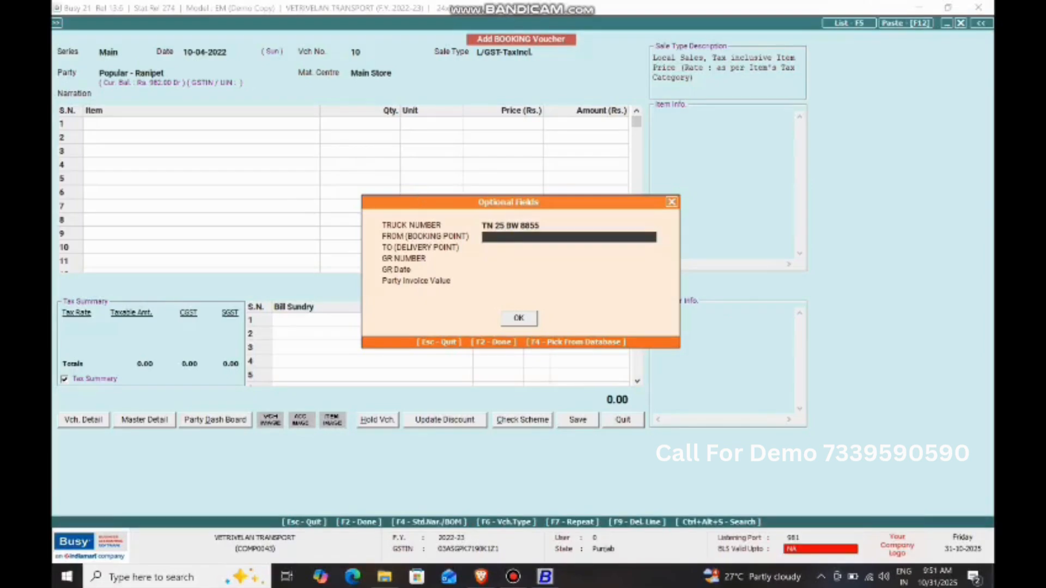
{"action": "type", "text": "VNB"}
{"action": "key", "text": "Return"}
{"action": "type", "text": "VLR"}
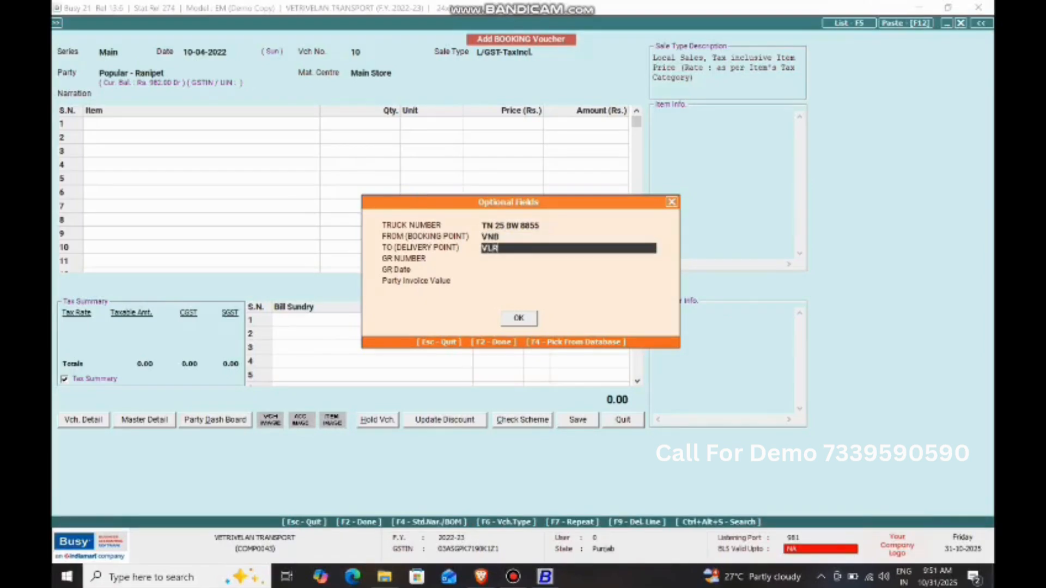
{"action": "key", "text": "Return"}
- Enter the GR number, GR date 10.04.2025 and party invoice value 50000, then accept the optional fields
{"action": "type", "text": "3"}
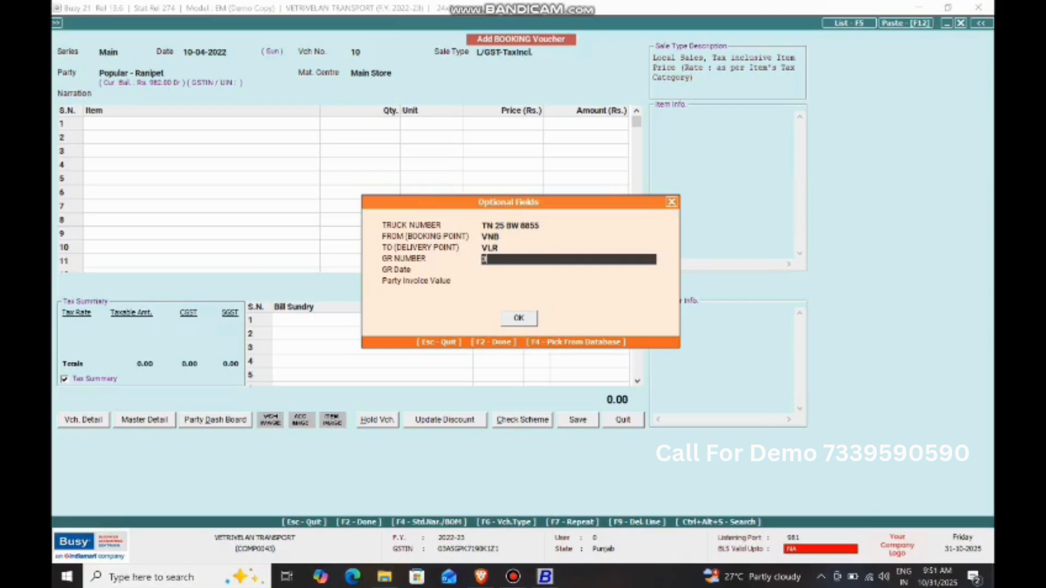
{"action": "type", "text": "4567890"}
{"action": "key", "text": "Return"}
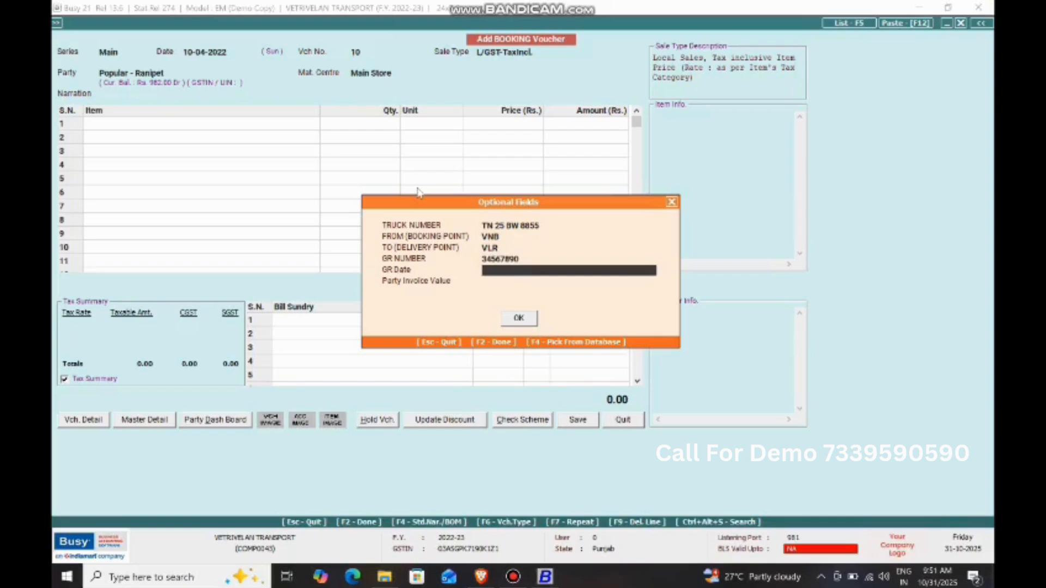
{"action": "type", "text": "10.04.2025"}
{"action": "key", "text": "Return"}
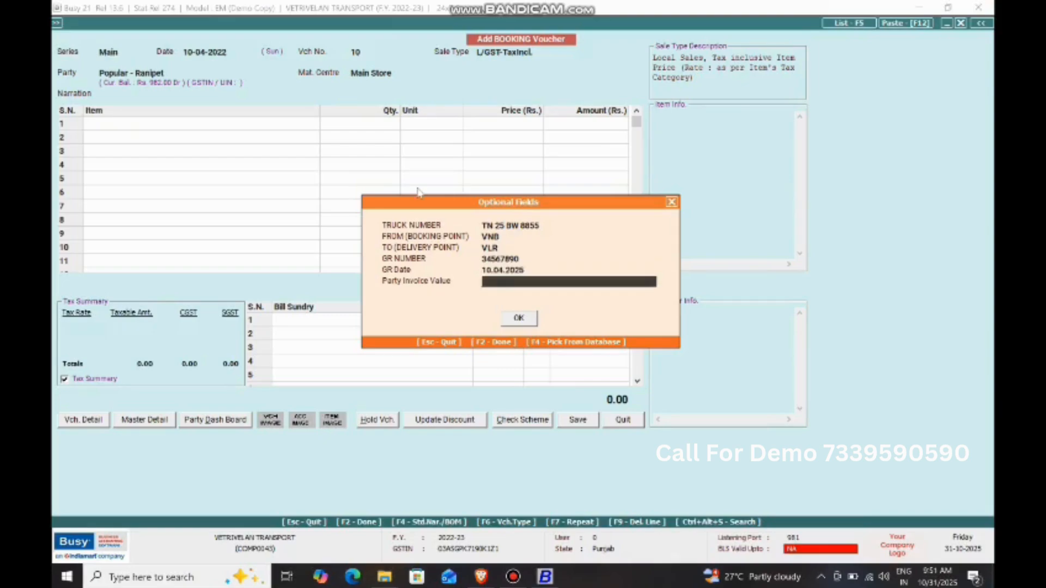
{"action": "type", "text": "20000"}
{"action": "key", "text": "Return"}
{"action": "key", "text": "Return"}
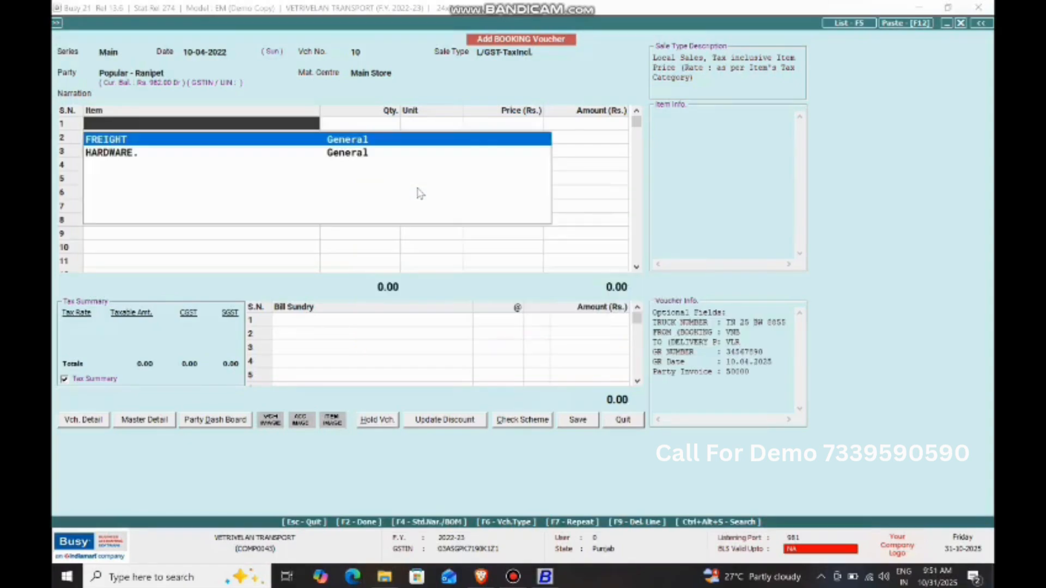
- Add the item FREIGHT with gross weight 100, nett weight 90, payment TO PAY and 3 packages
{"action": "key", "text": "Return"}
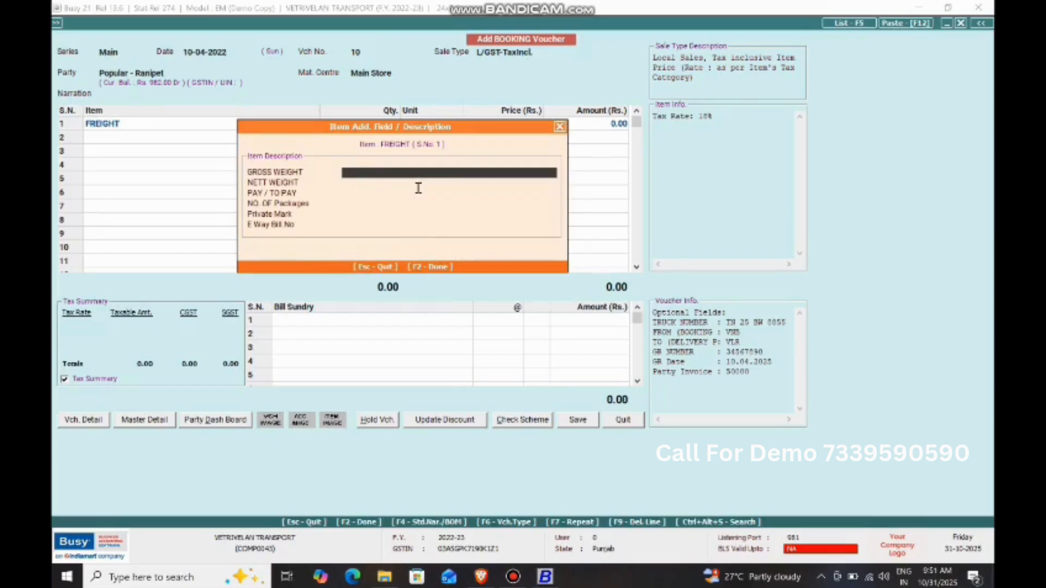
{"action": "type", "text": "100"}
{"action": "key", "text": "Return"}
{"action": "type", "text": "90"}
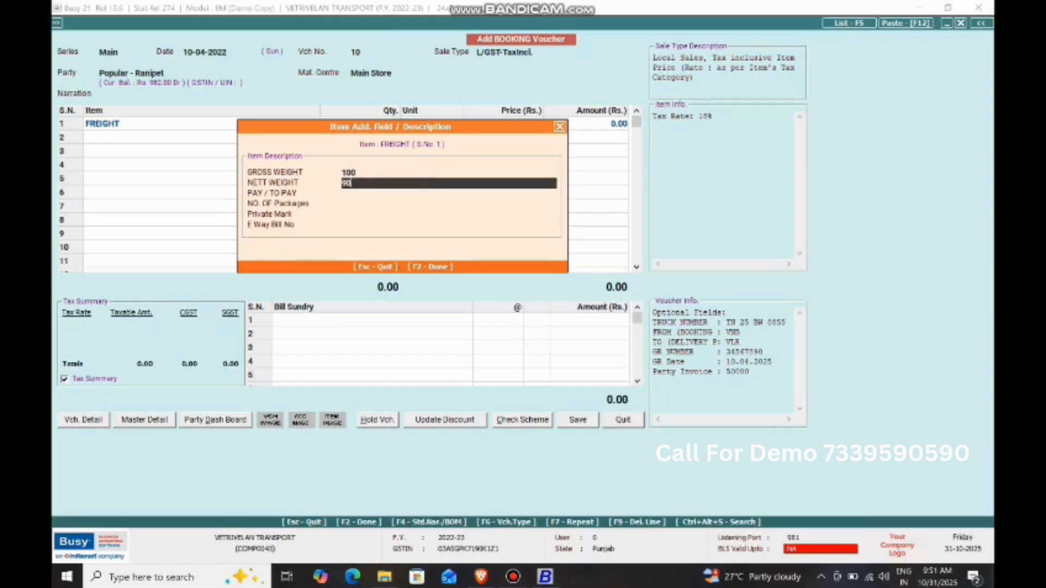
{"action": "key", "text": "Return"}
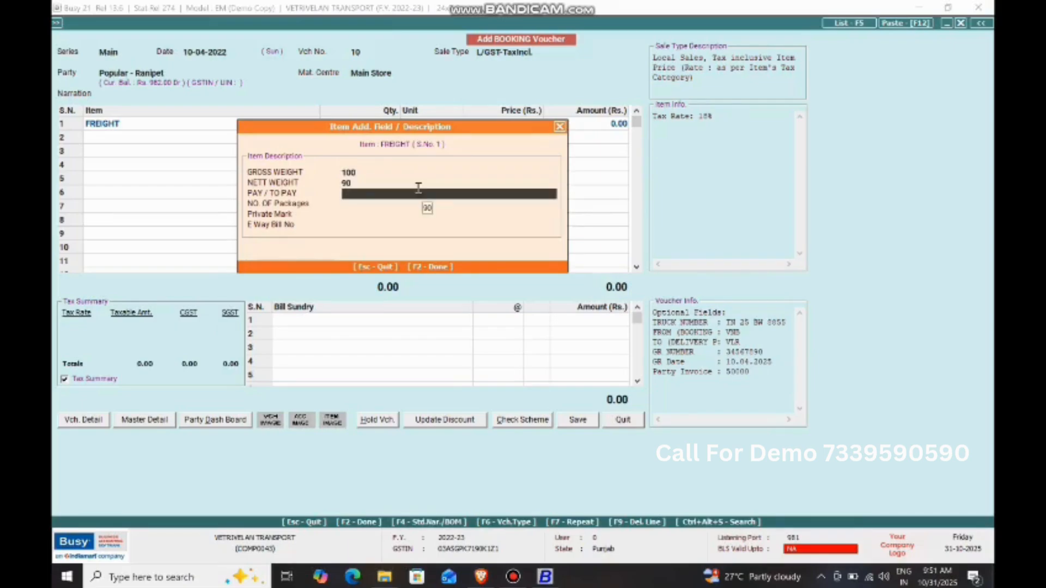
{"action": "type", "text": "TO PAY"}
{"action": "key", "text": "Return"}
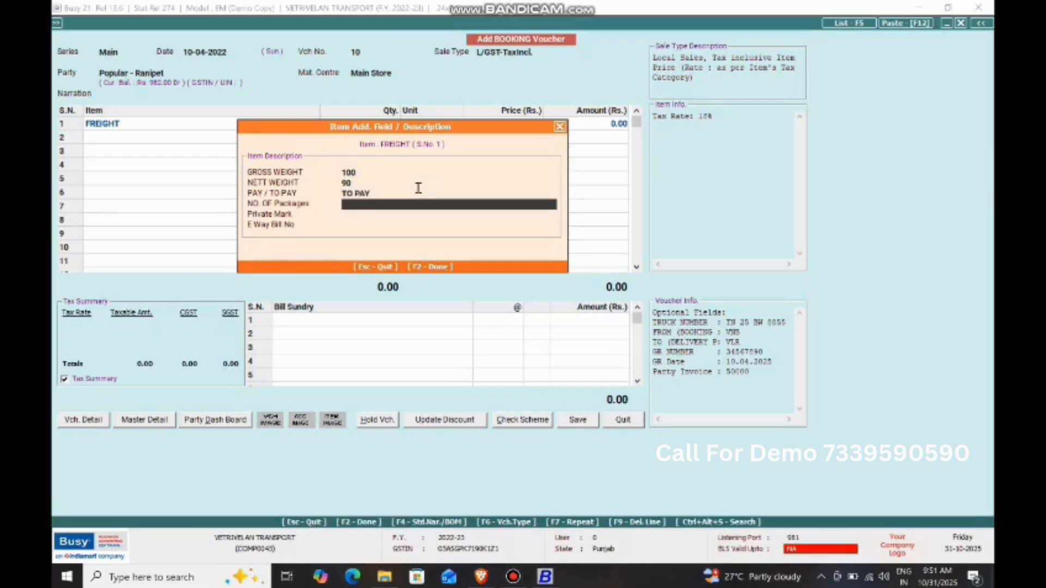
{"action": "type", "text": "3"}
{"action": "key", "text": "Return"}
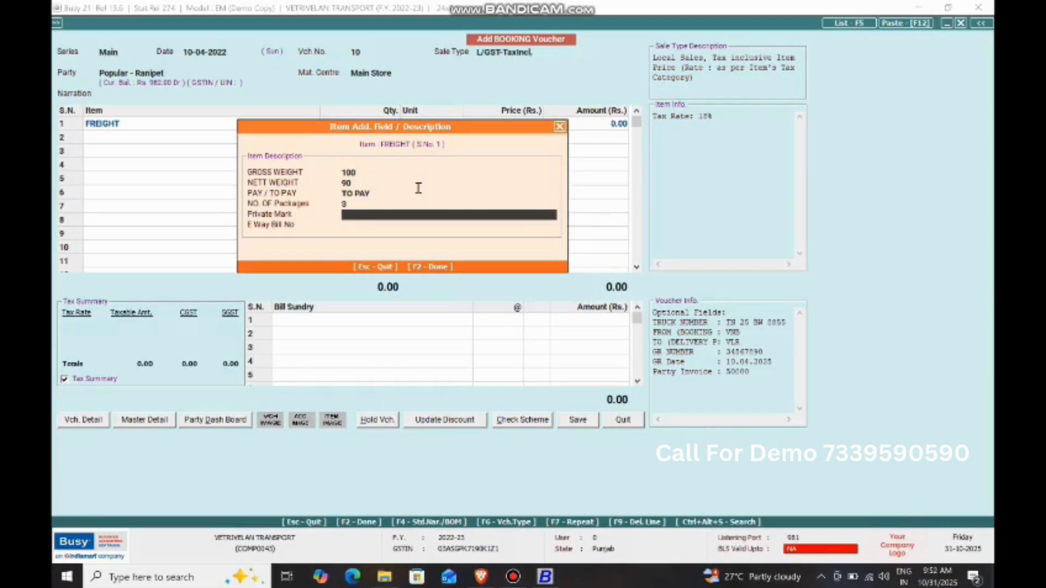
- Enter the private mark 2*30+1*10+1*20 and the E Way Bill No text ETC... for the FREIGHT item
{"action": "type", "text": "3"}
{"action": "type", "text": "*1"}
{"action": "type", "text": "30"}
{"action": "key", "text": "BackSpace"}
{"action": "key", "text": "BackSpace"}
{"action": "key", "text": "BackSpace"}
{"action": "key", "text": "BackSpace"}
{"action": "type", "text": "2*30+1"}
{"action": "type", "text": "*10+1*20"}
{"action": "key", "text": "Return"}
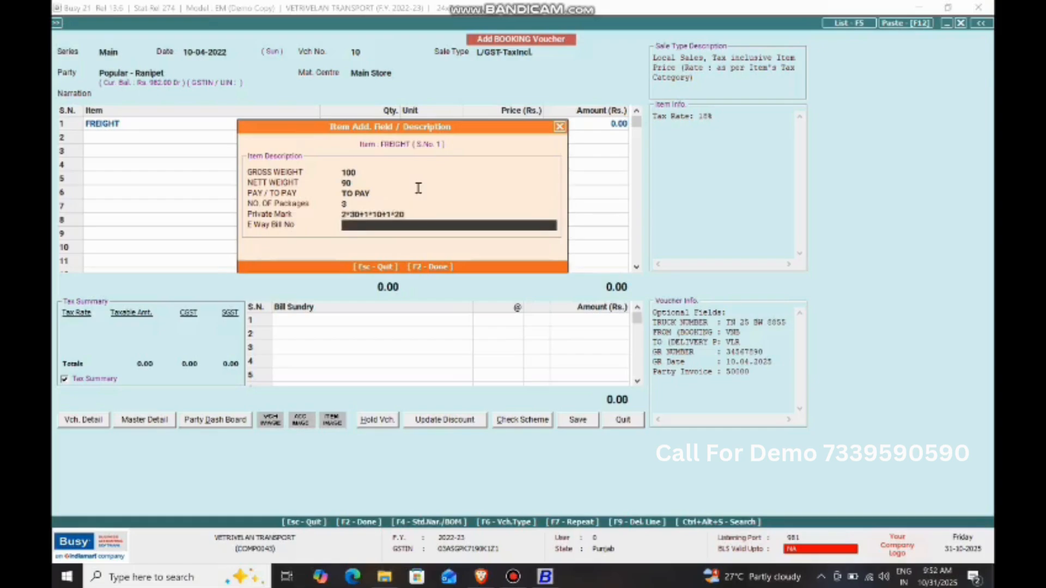
{"action": "type", "text": "ETC..."}
{"action": "key", "text": "Return"}
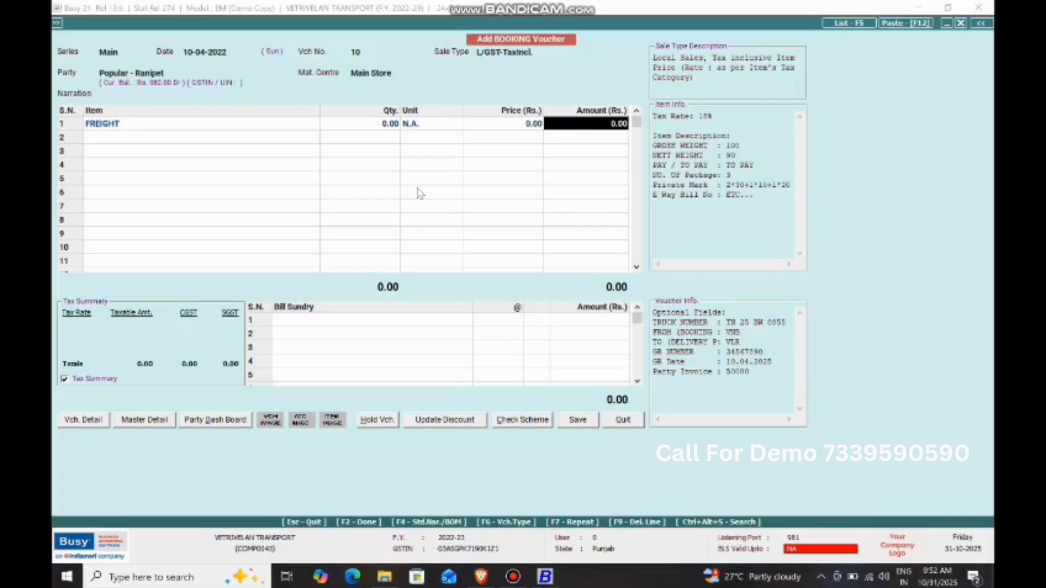
- Set the FREIGHT amount to 500 and accept its item-wise GST information
{"action": "type", "text": "500"}
{"action": "key", "text": "Return"}
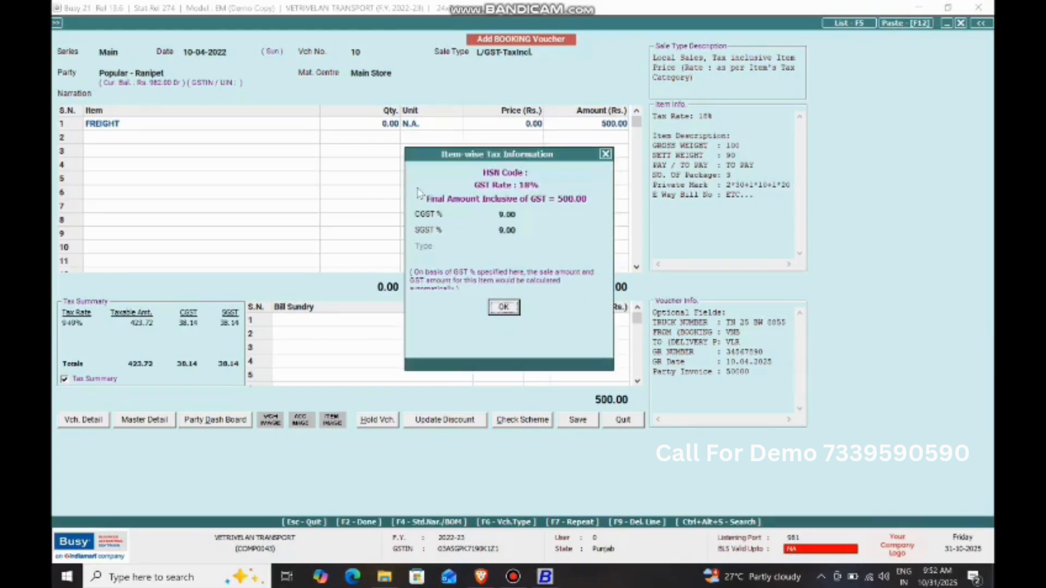
{"action": "key", "text": "Return"}
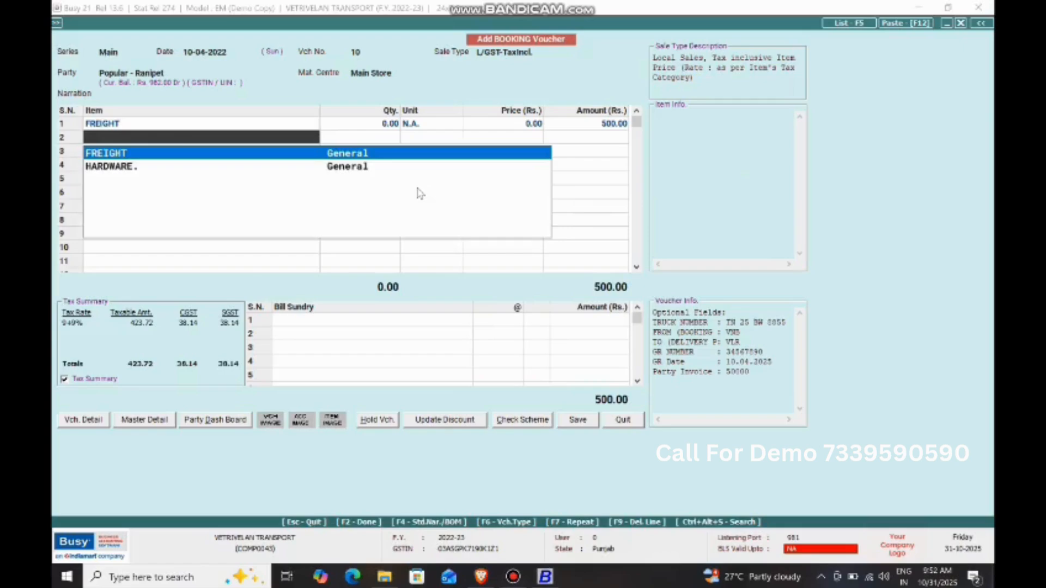
{"action": "key", "text": "Return"}
{"action": "key", "text": "Escape"}
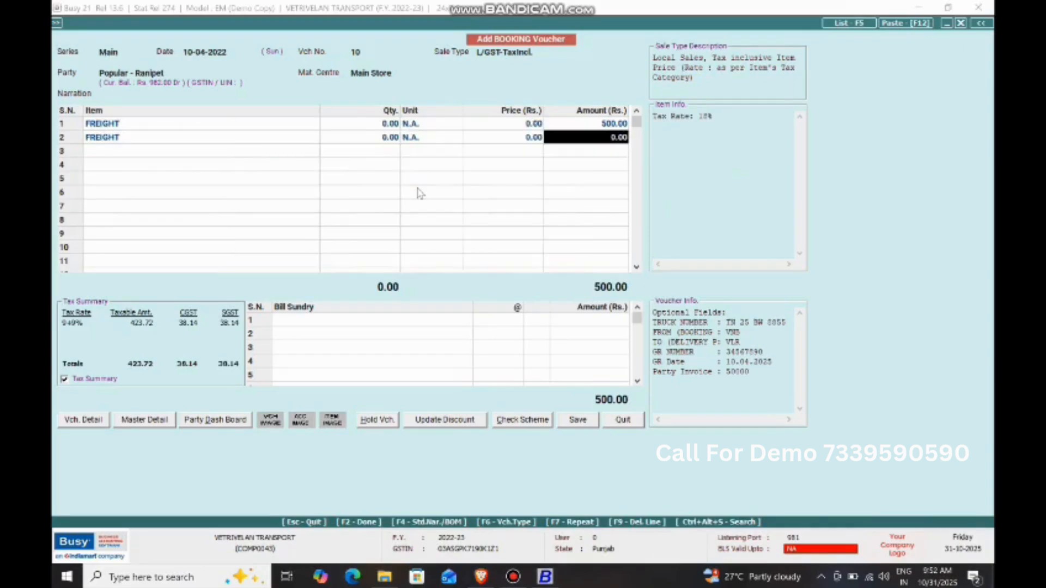
{"action": "key", "text": "Left"}
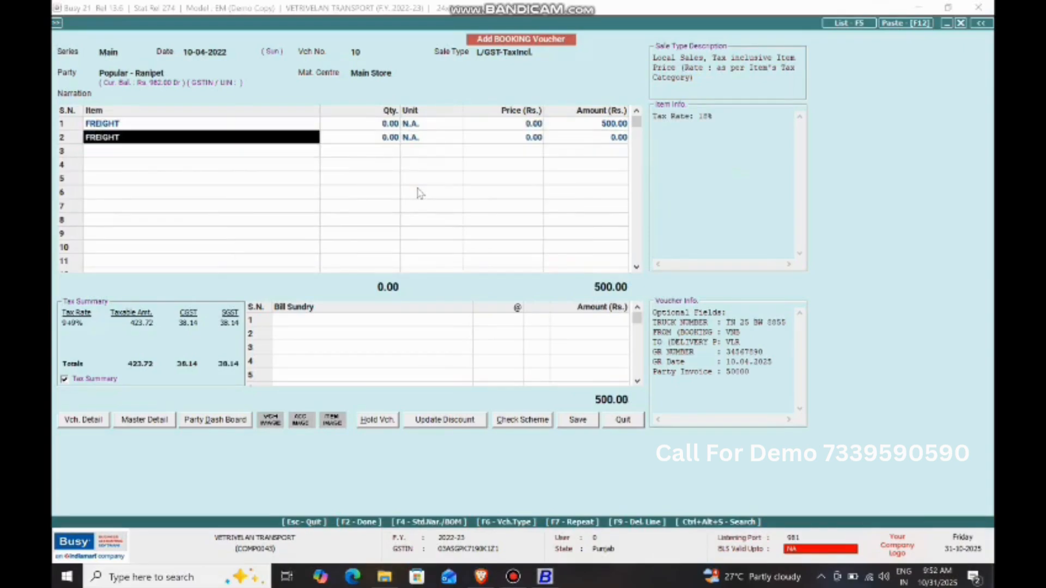
{"action": "key", "text": "F9"}
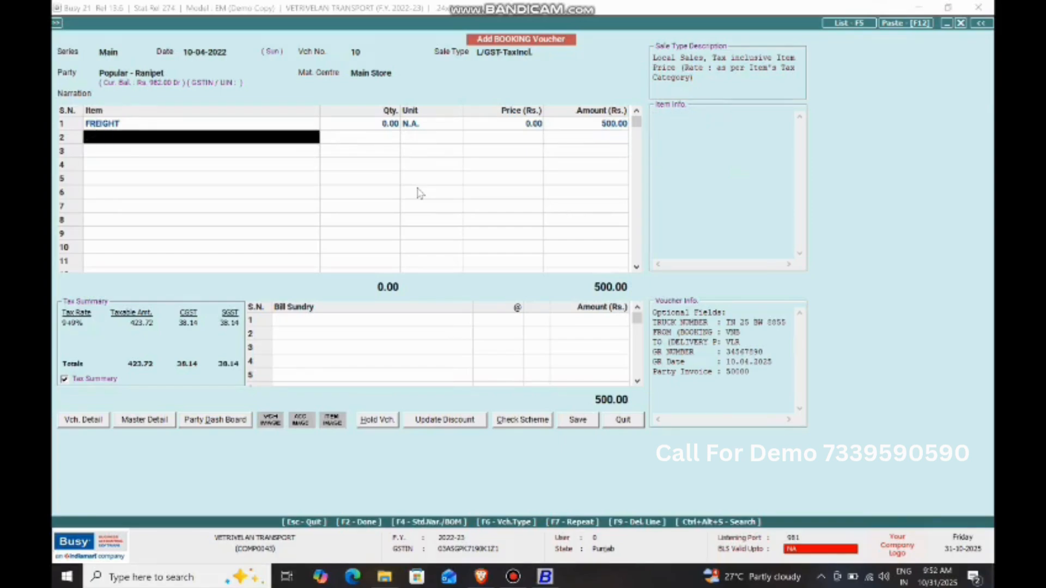
- Finish the item list, accept the bill-by-bill adjustment as a new reference 10 and save the voucher
{"action": "key", "text": "Return"}
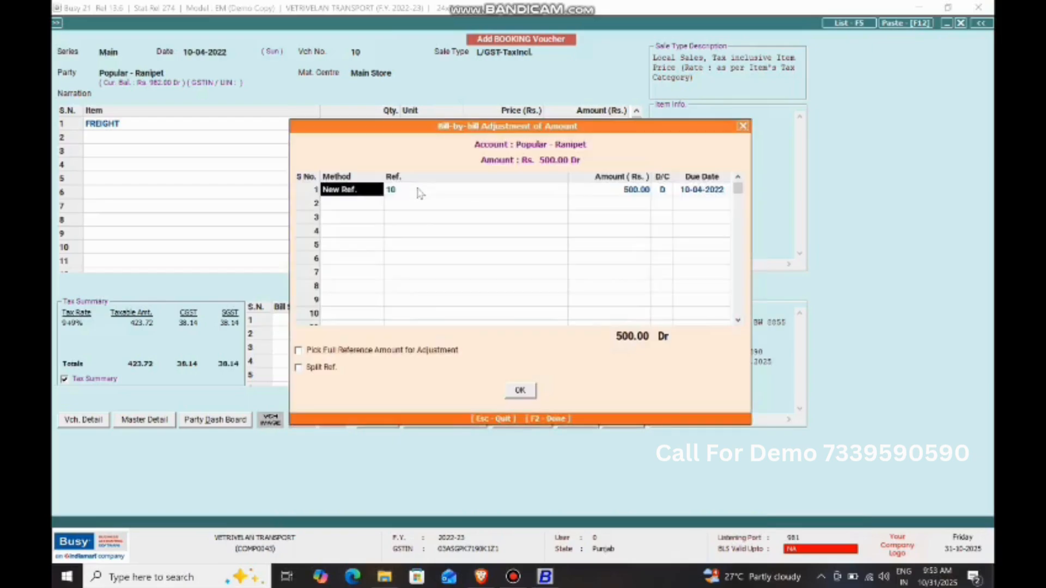
{"action": "key", "text": "Return"}
{"action": "key", "text": "Return"}
{"action": "key", "text": "Return"}
{"action": "key", "text": "Return"}
{"action": "key", "text": "Return"}
{"action": "key", "text": "Return"}
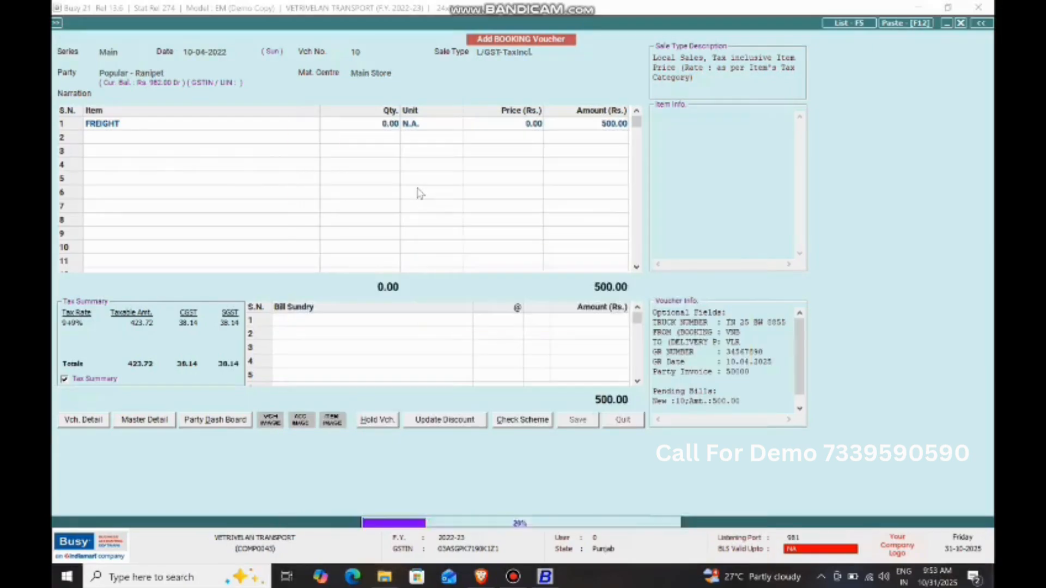
{"action": "key", "text": "Return"}
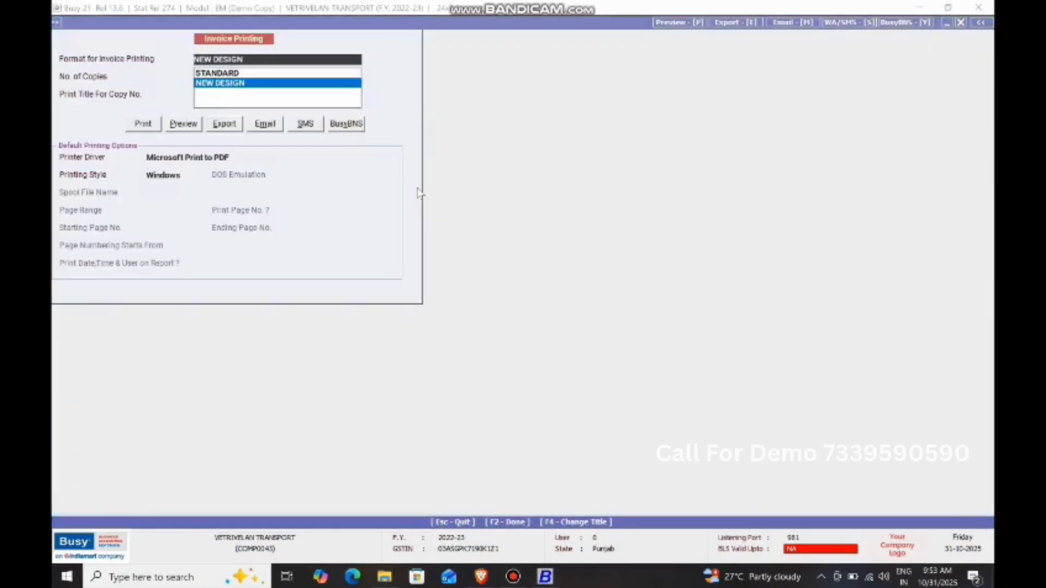
- Preview one copy of the invoice in the NEW DESIGN format, check the consignor copy and close the preview
{"action": "key", "text": "Return"}
{"action": "key", "text": "Return"}
{"action": "key", "text": "Return"}
{"action": "key", "text": "Right"}
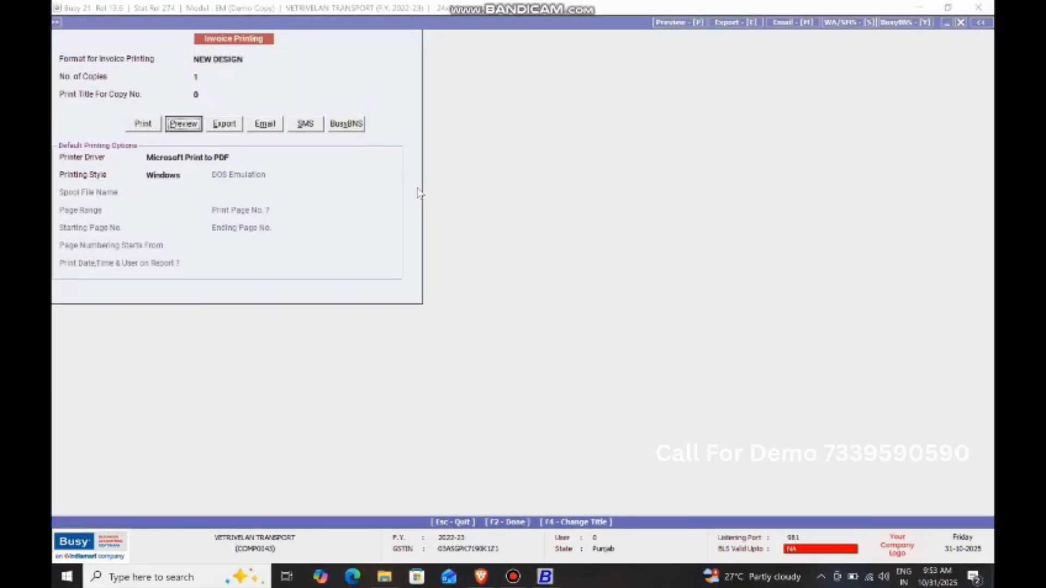
{"action": "key", "text": "Return"}
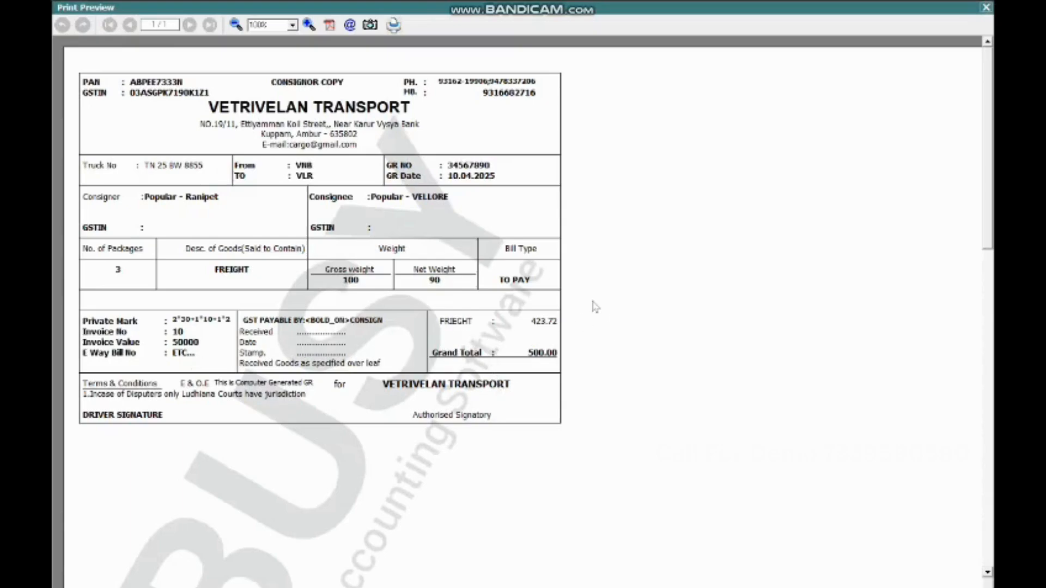
{"action": "left_click", "coordinate": [987, 8]}
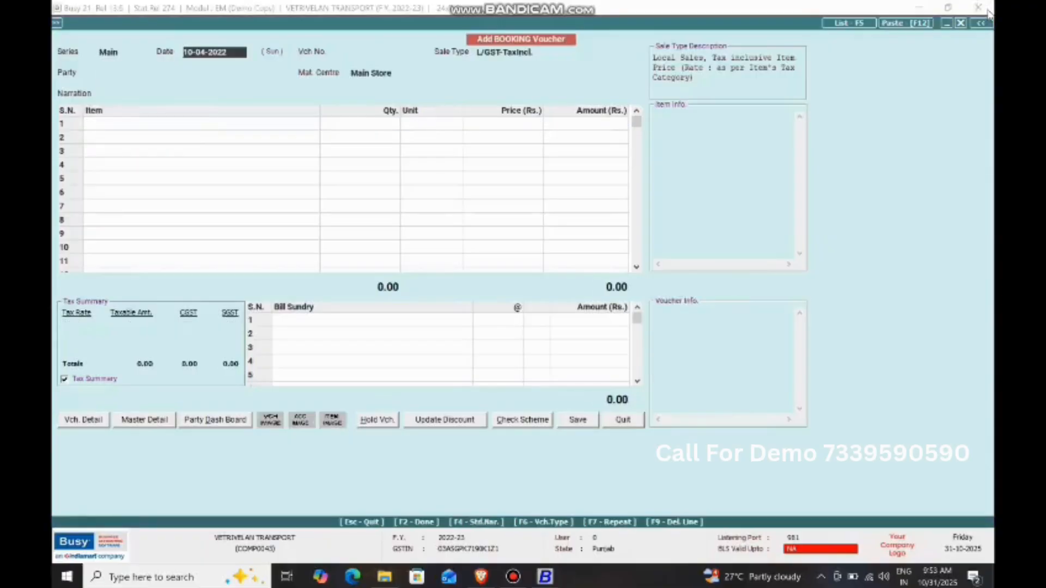
- Quit the blank new booking voucher without entering anything
{"action": "left_click", "coordinate": [621, 420]}
{"action": "key", "text": "Right"}
{"action": "key", "text": "Right"}
{"action": "key", "text": "Right"}
{"action": "key", "text": "Right"}
{"action": "key", "text": "Right"}
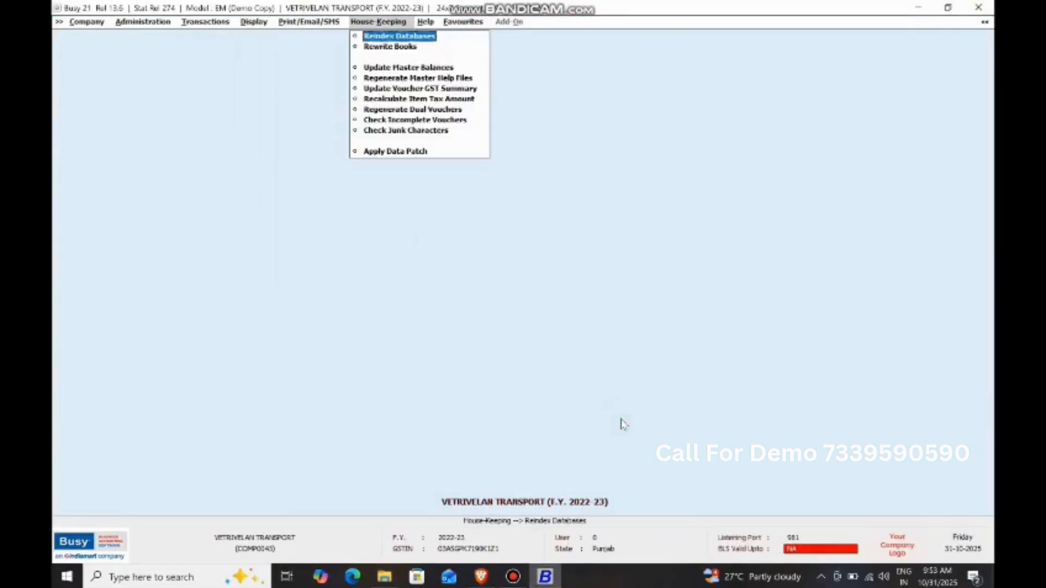
{"action": "key", "text": "Left"}
{"action": "key", "text": "Left"}
{"action": "key", "text": "Left"}
{"action": "key", "text": "Left"}
{"action": "key", "text": "Left"}
{"action": "key", "text": "Up"}
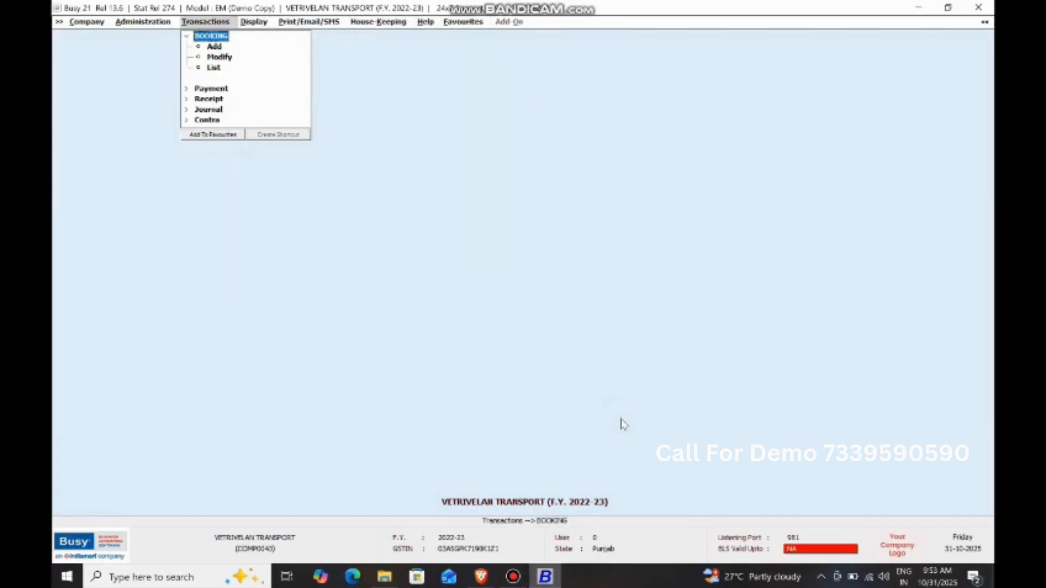
{"action": "key", "text": "Left"}
{"action": "key", "text": "Down"}
{"action": "key", "text": "Down"}
{"action": "key", "text": "Down"}
{"action": "key", "text": "Down"}
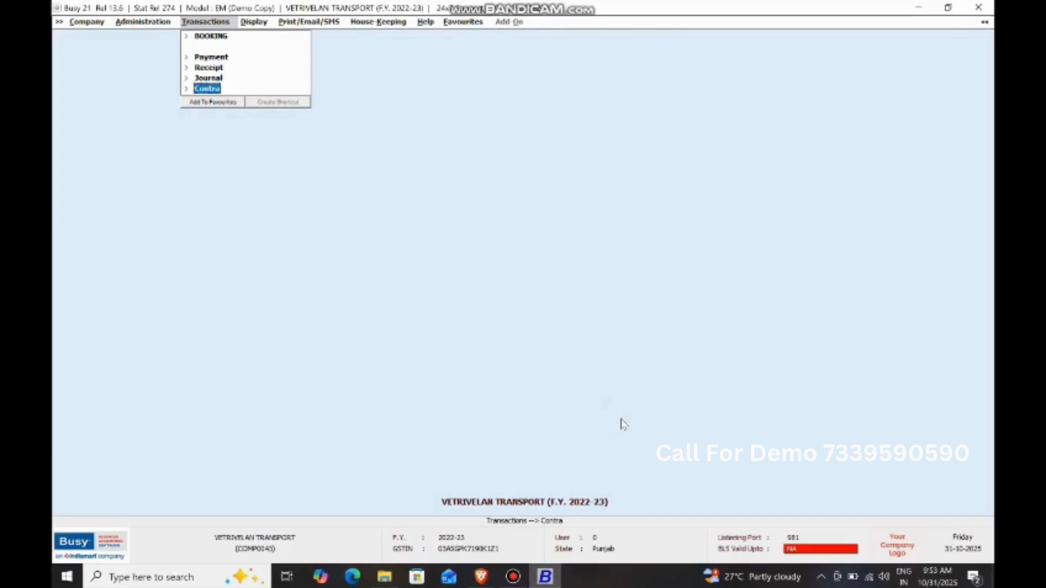
- Open the Account Ledger report in the New format for Popular - Ranipet, keeping the starting date 01-04-2022
{"action": "key", "text": "alt+l"}
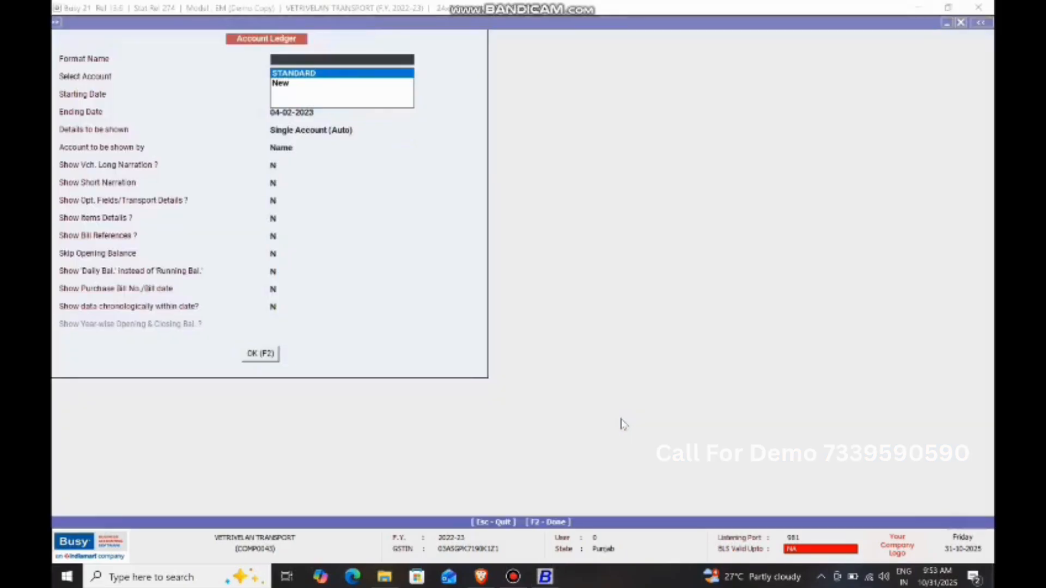
{"action": "key", "text": "Down"}
{"action": "key", "text": "Return"}
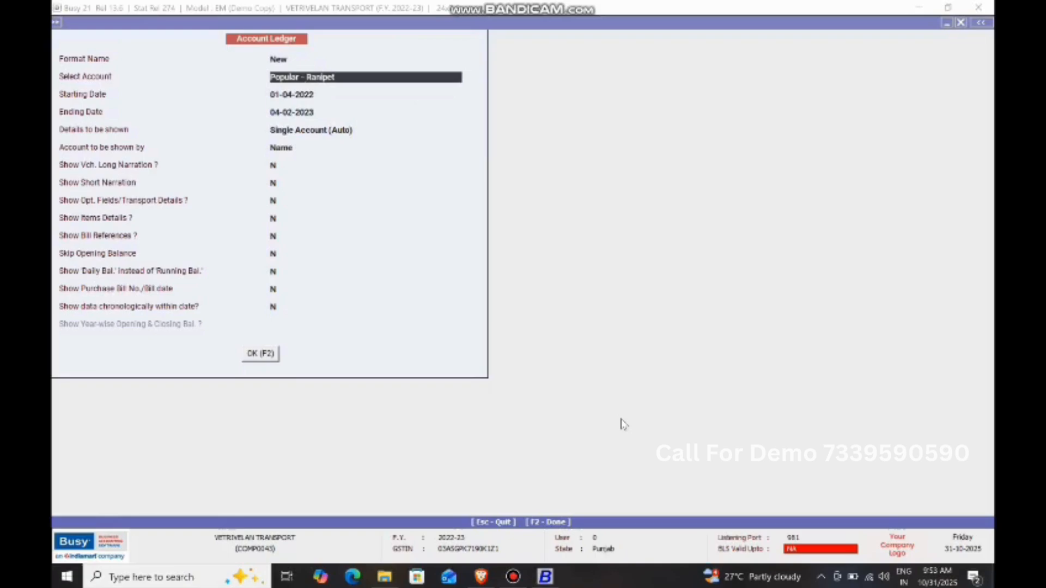
{"action": "key", "text": "Return"}
{"action": "key", "text": "Return"}
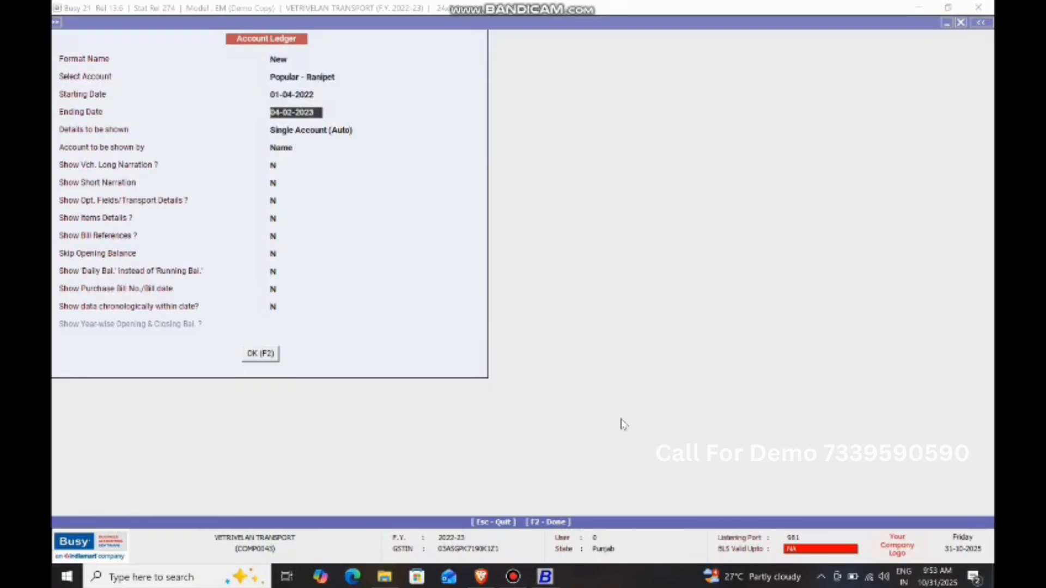
- Set the ledger's ending date to 10-04-2022, keep Single Account (Auto) and the other default options, and generate the report
{"action": "type", "text": "10/"}
{"action": "key", "text": "Return"}
{"action": "key", "text": "Return"}
{"action": "key", "text": "Return"}
{"action": "key", "text": "Return"}
{"action": "key", "text": "Return"}
{"action": "key", "text": "Return"}
{"action": "key", "text": "Return"}
{"action": "key", "text": "Return"}
{"action": "key", "text": "Return"}
{"action": "key", "text": "Return"}
{"action": "key", "text": "Return"}
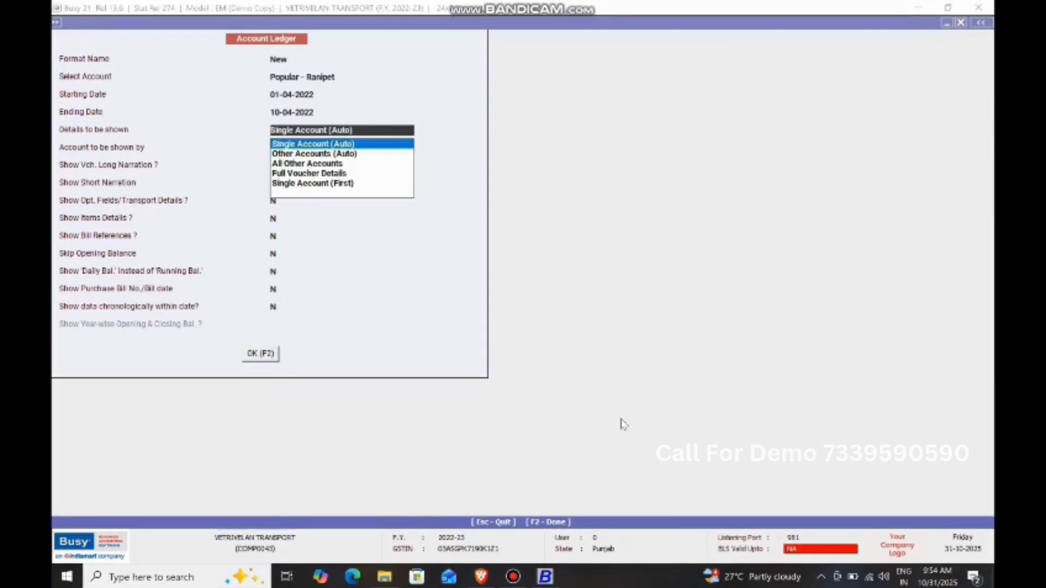
{"action": "key", "text": "Return"}
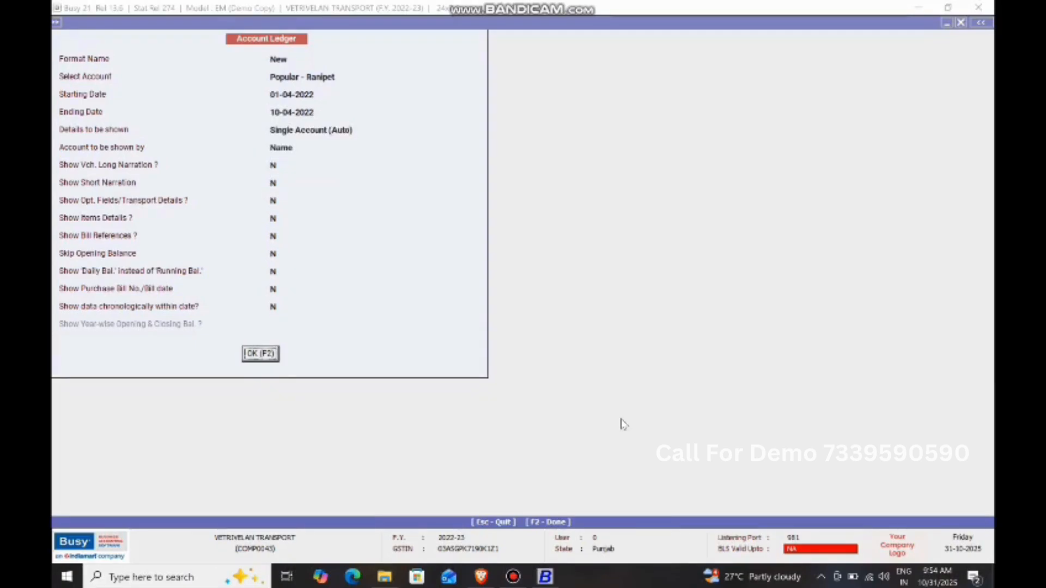
{"action": "key", "text": "Return"}
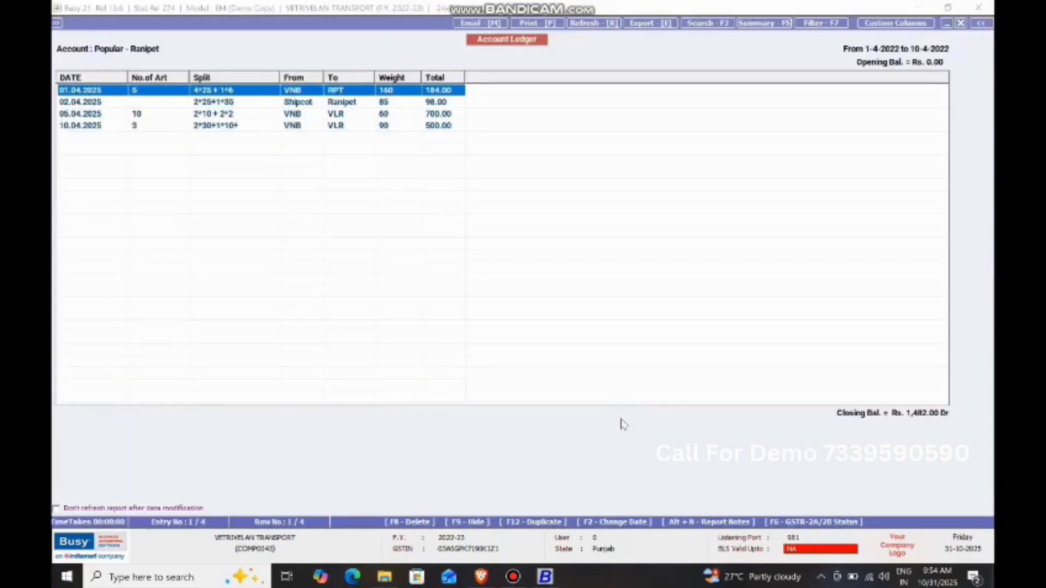